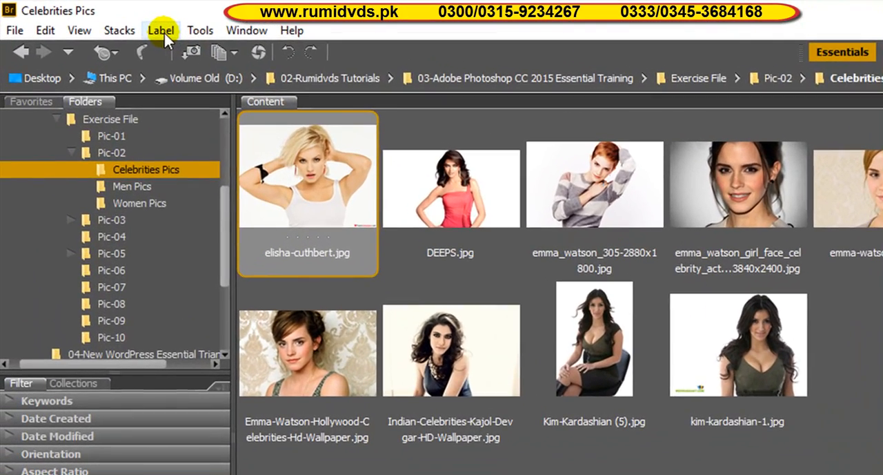
Rate elisha-cuthbert.jpg three stars and emma_watson_305-2880x1800.jpg four stars
click(164, 33)
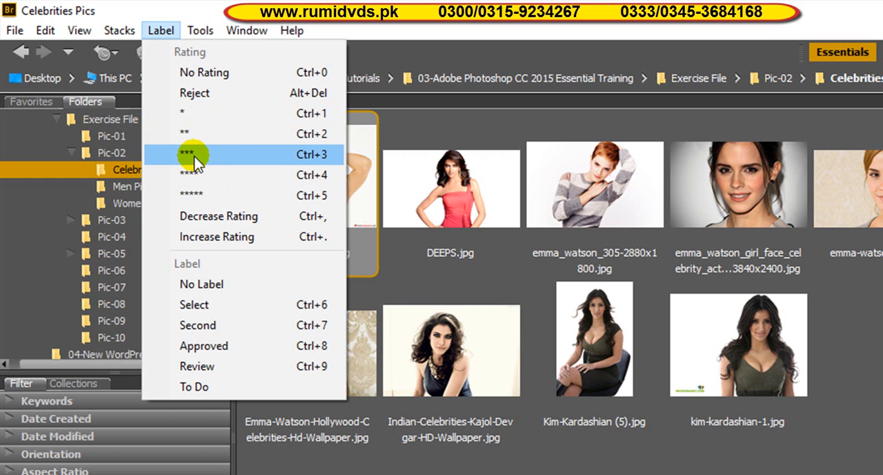
click(196, 162)
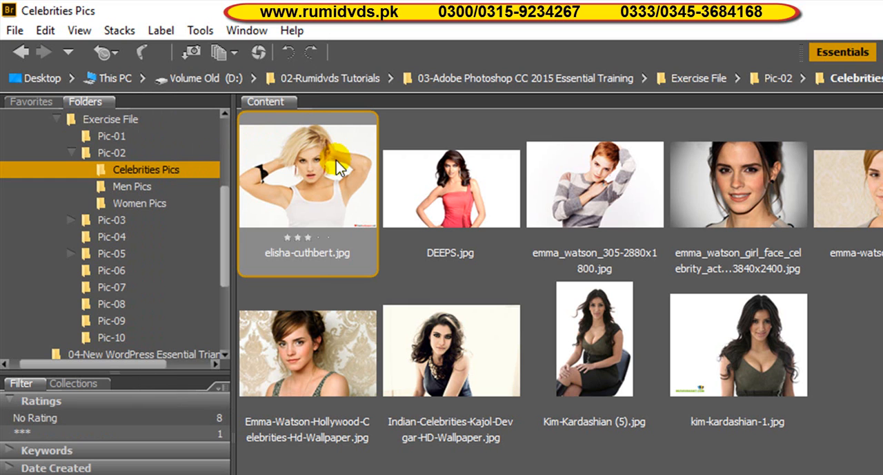
click(304, 238)
click(585, 195)
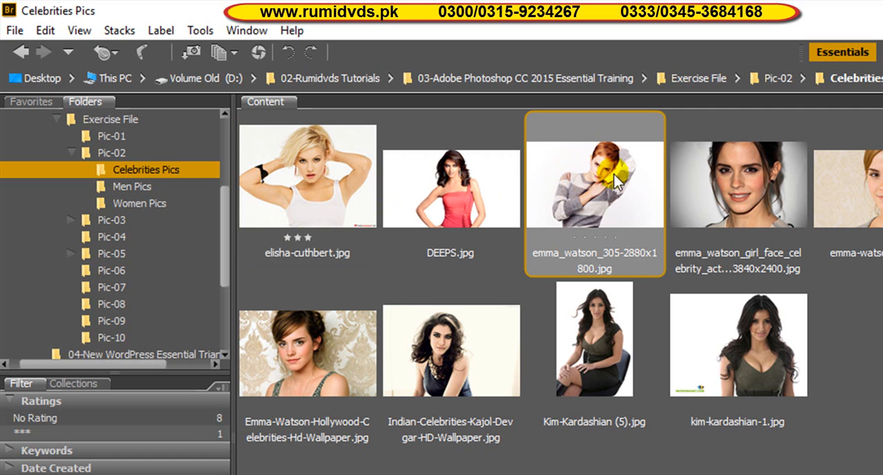
click(605, 240)
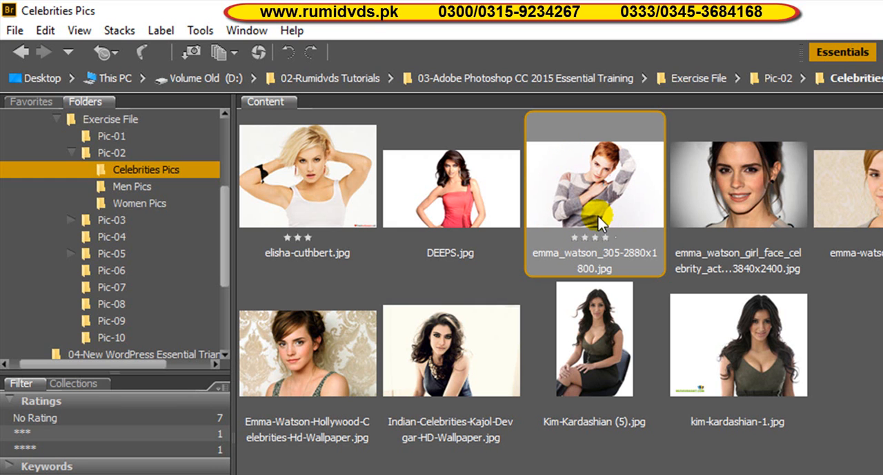
Rate Indian-Celebrities-Kajol-Devgar-HD-Wallpaper.jpg four stars
click(495, 338)
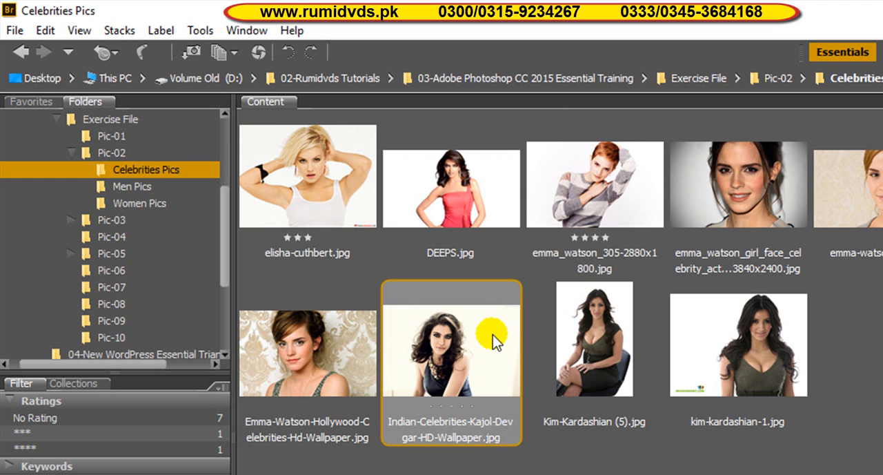
click(163, 33)
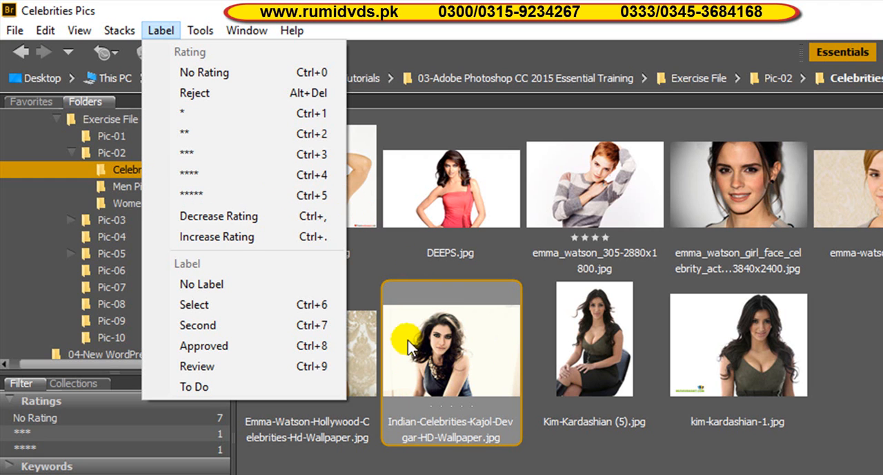
click(452, 359)
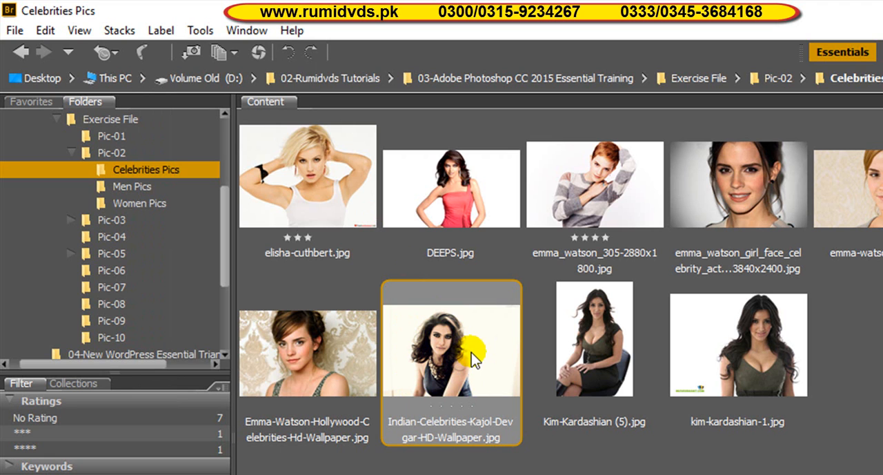
key(ctrl+4)
Filter the Celebrities Pics folder to four-star images only, and clear the rating filter again
click(236, 34)
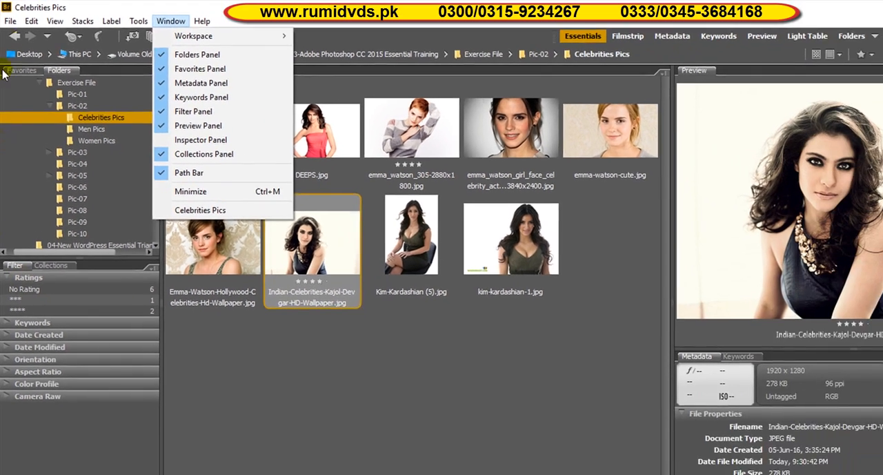
click(68, 25)
click(122, 395)
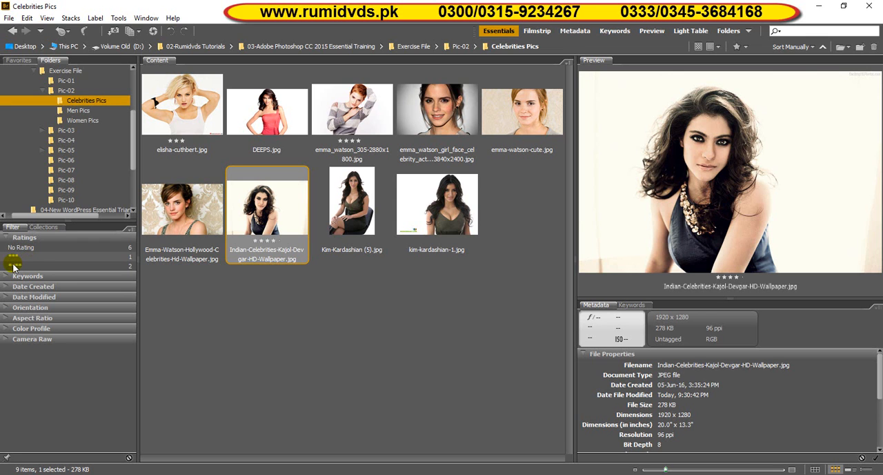
click(21, 267)
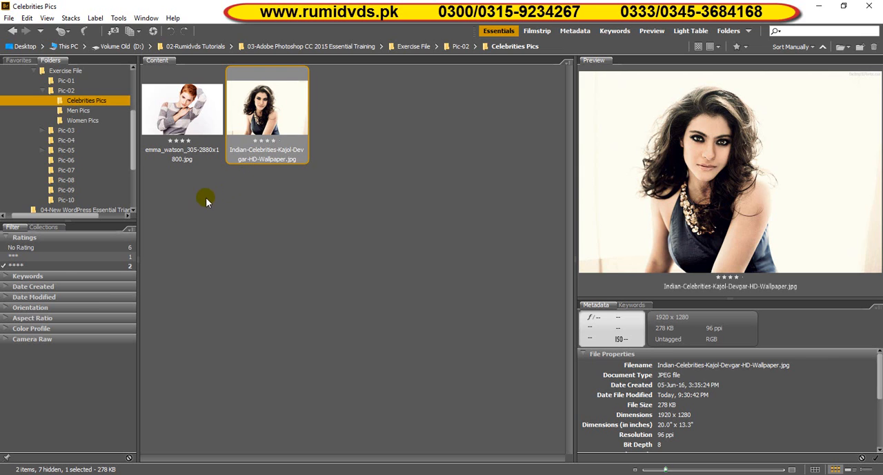
click(9, 268)
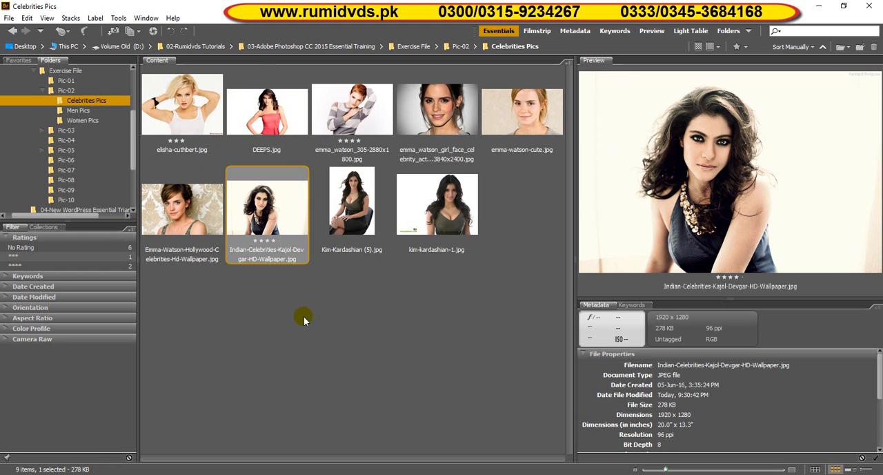
Open the Men Pics folder and give man_PNG6505.png the Select label and a three-star rating
click(78, 111)
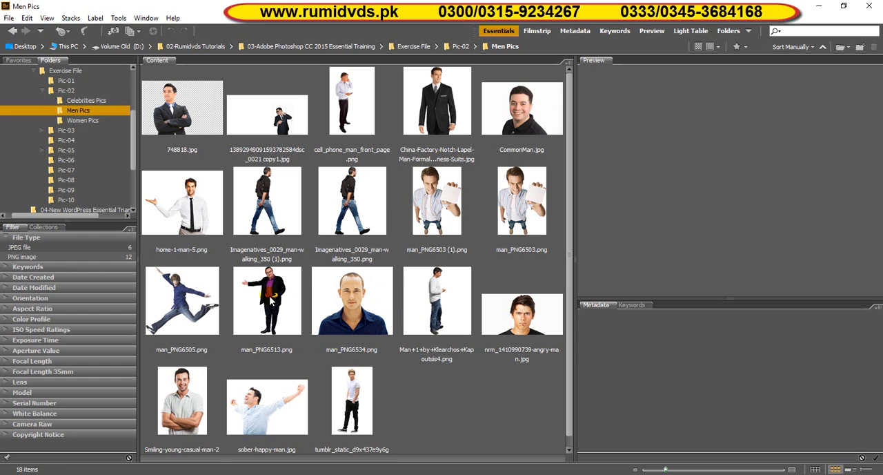
click(192, 306)
click(190, 306)
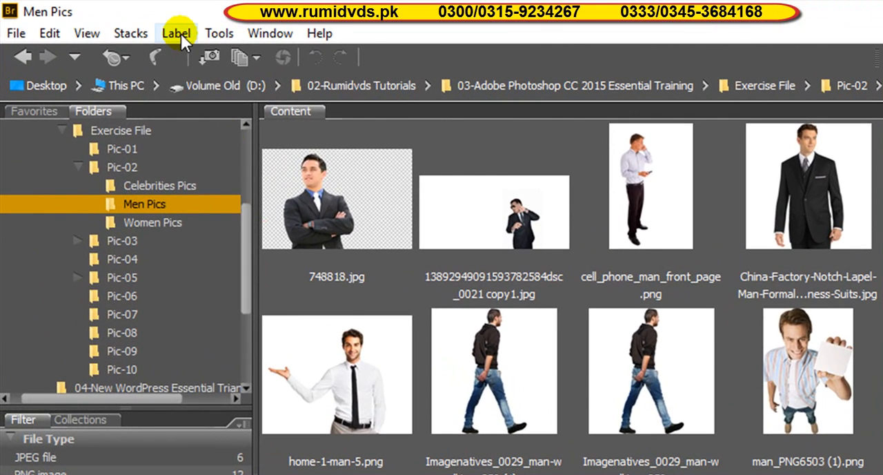
click(180, 34)
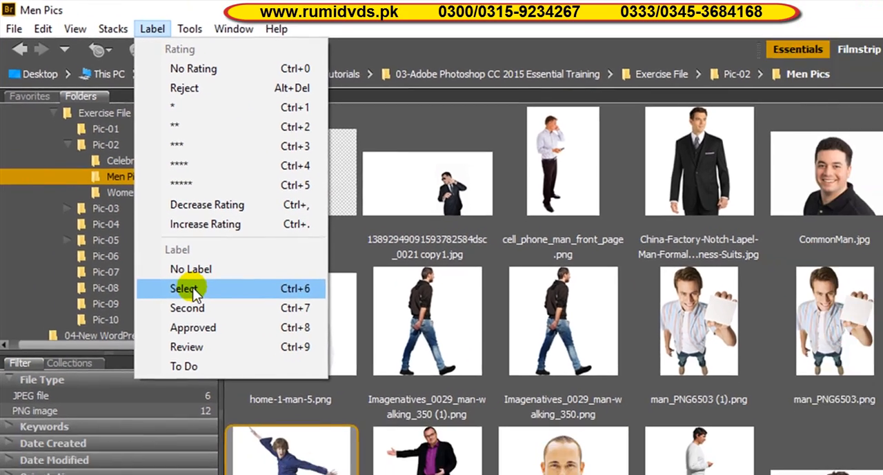
click(213, 333)
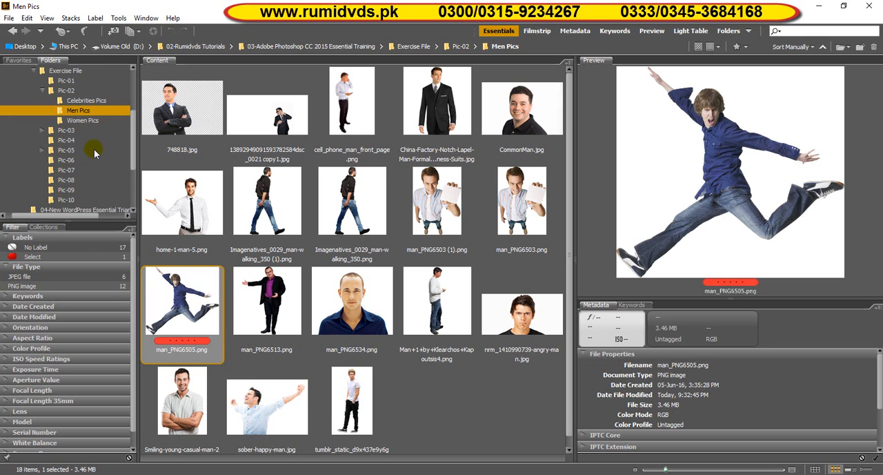
click(95, 19)
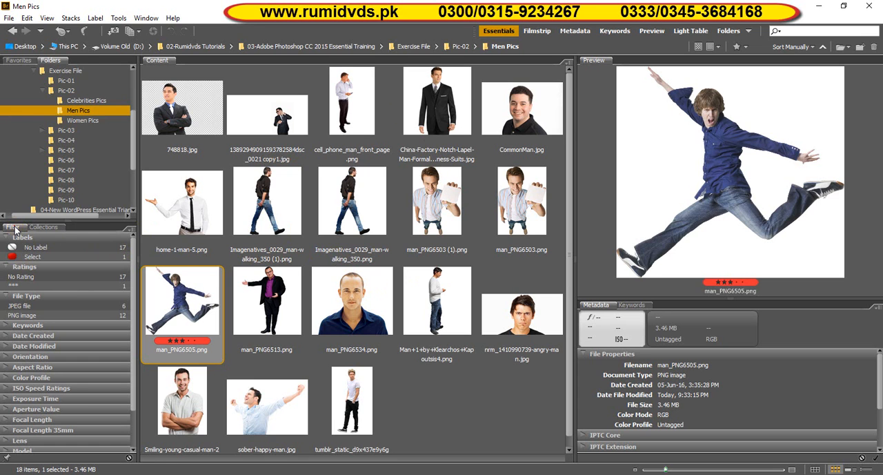
Filter Men Pics by the Select label, clear that filter, and revisit the Celebrities Pics and Men Pics folders
click(39, 258)
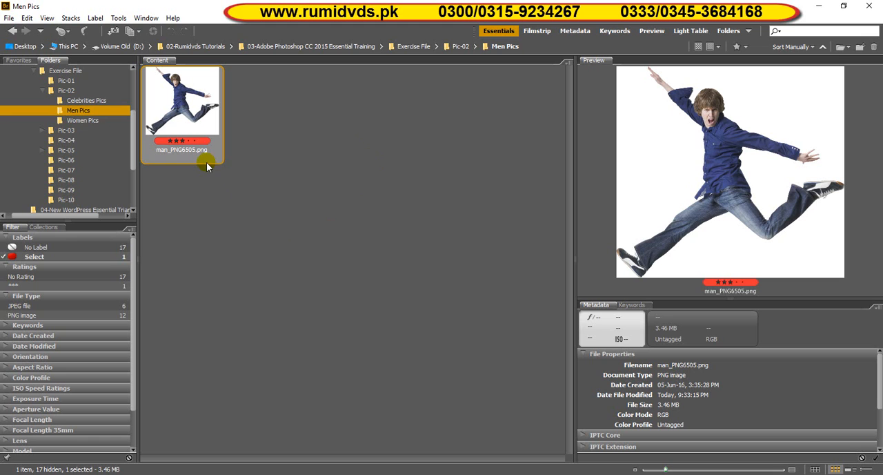
click(19, 258)
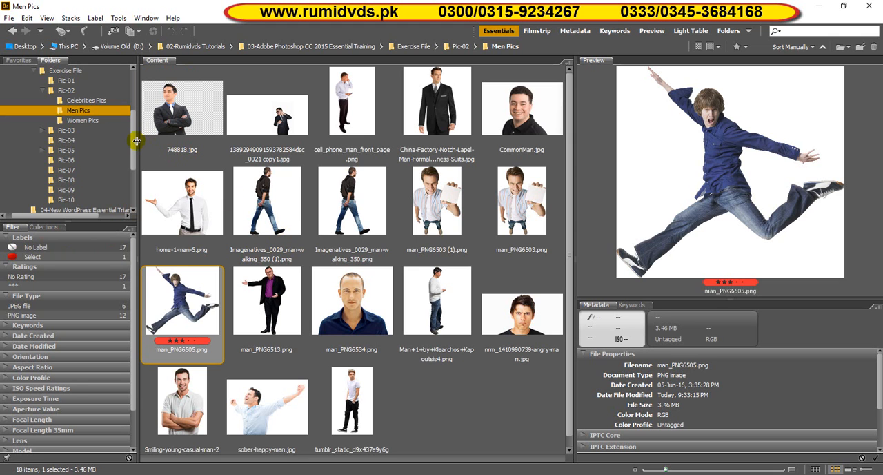
click(76, 101)
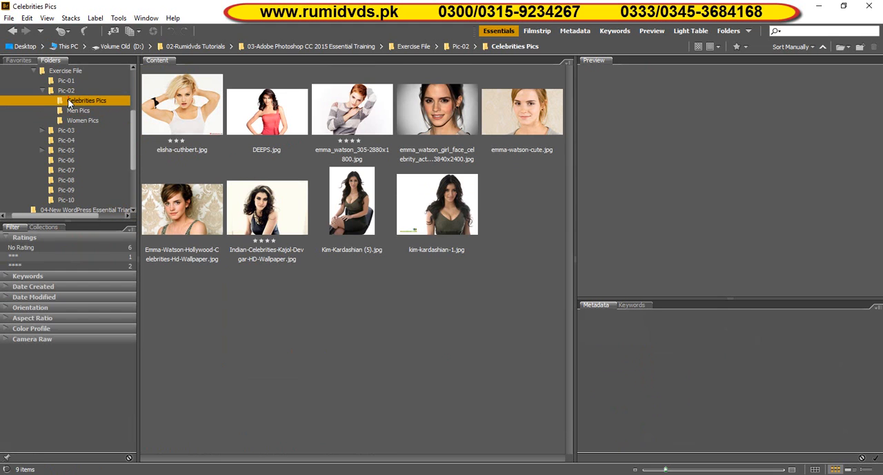
click(67, 110)
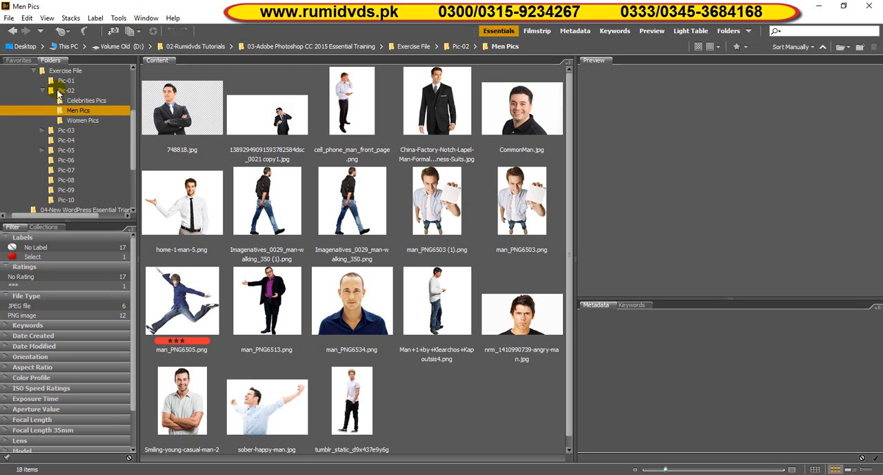
Open the Pic-02 folder, include items from its subfolders, and look through all the images
click(58, 94)
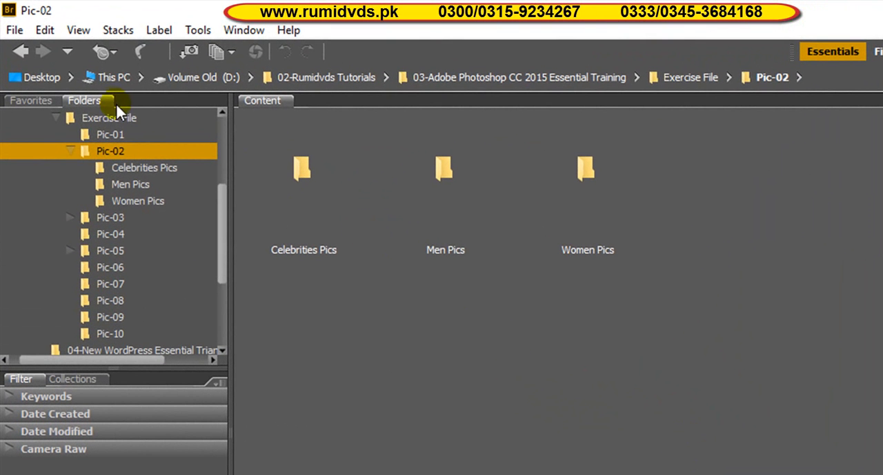
click(73, 32)
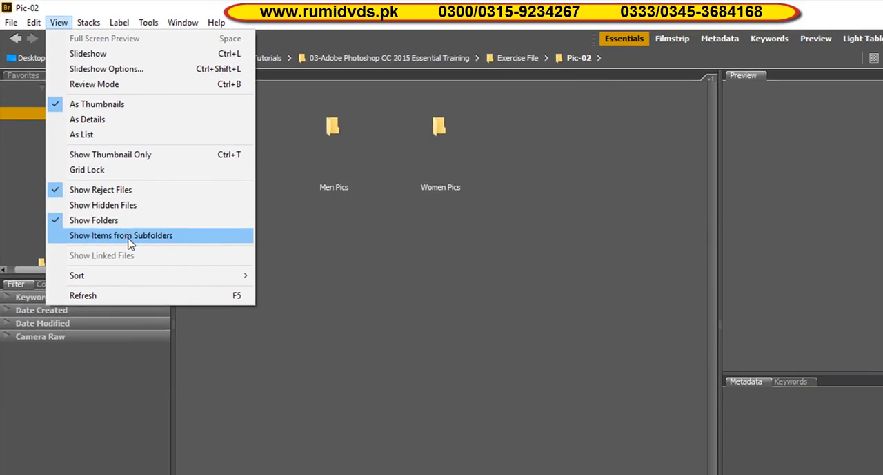
click(171, 316)
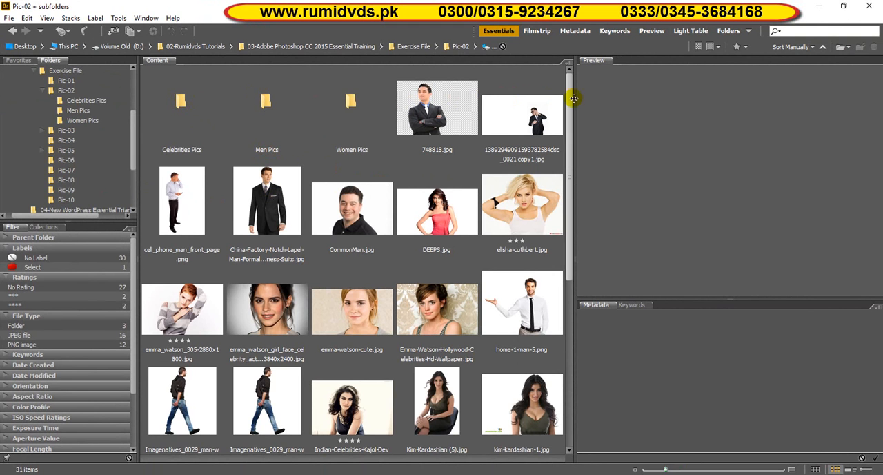
drag(567, 197, 565, 315)
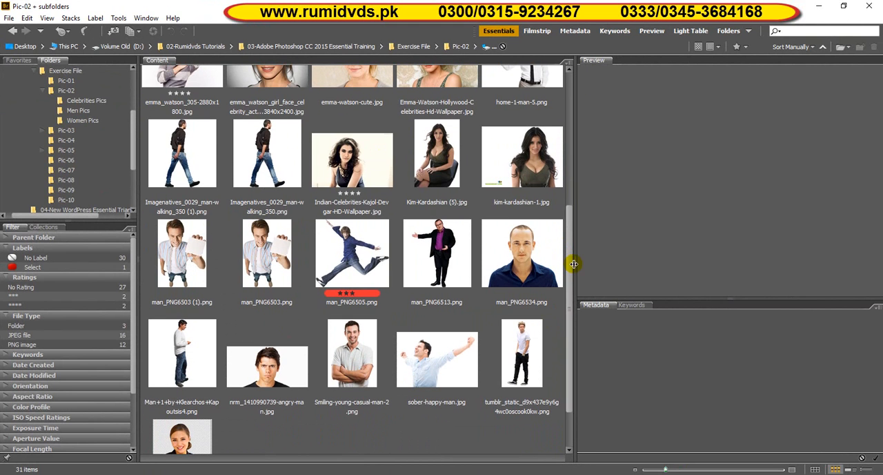
drag(567, 267, 567, 125)
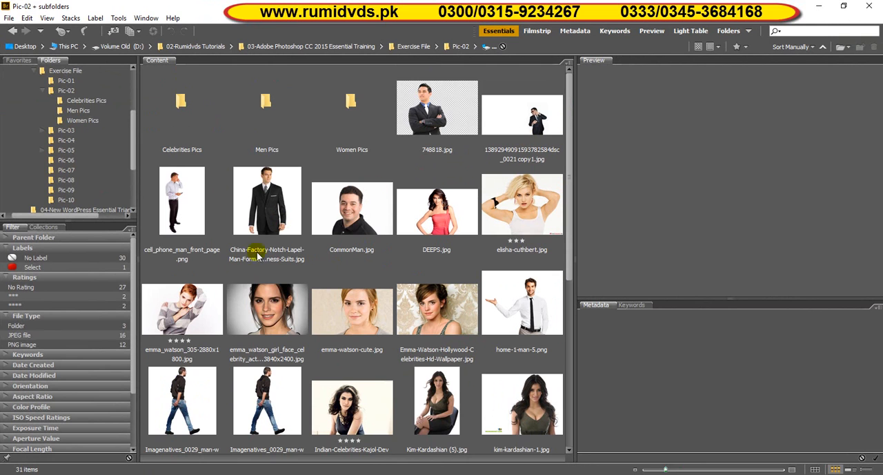
Filter the combined Pic-02 images by the Select label and by four stars, clearing each filter after viewing
click(40, 267)
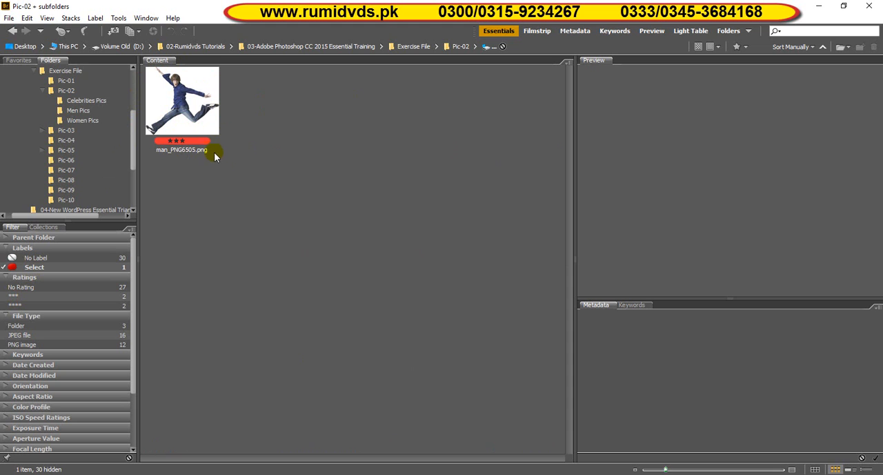
click(8, 269)
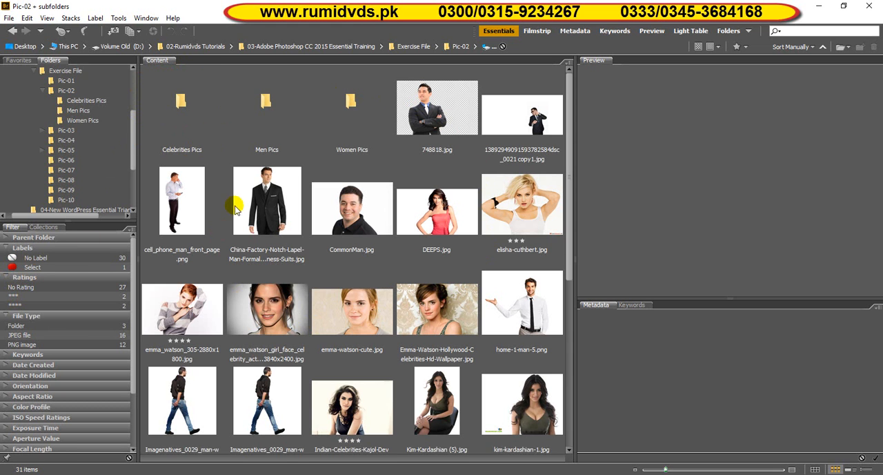
click(18, 307)
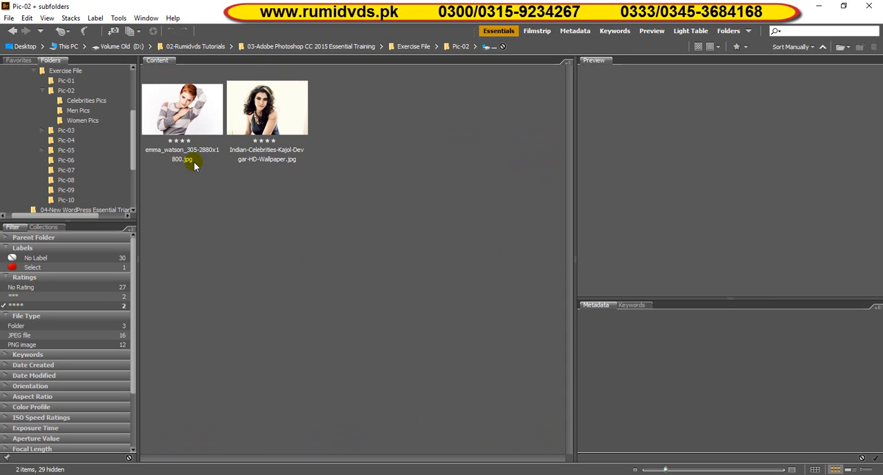
click(5, 305)
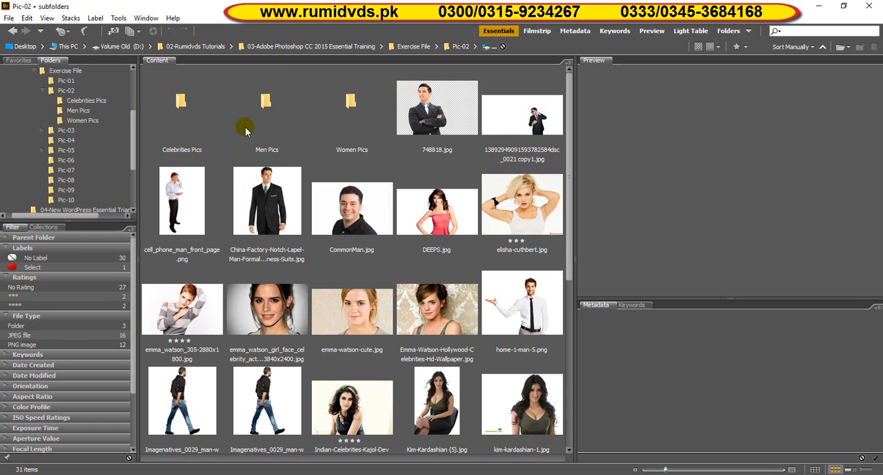
Stop showing items from subfolders in Pic-02 and open the Celebrities Pics folder
click(46, 19)
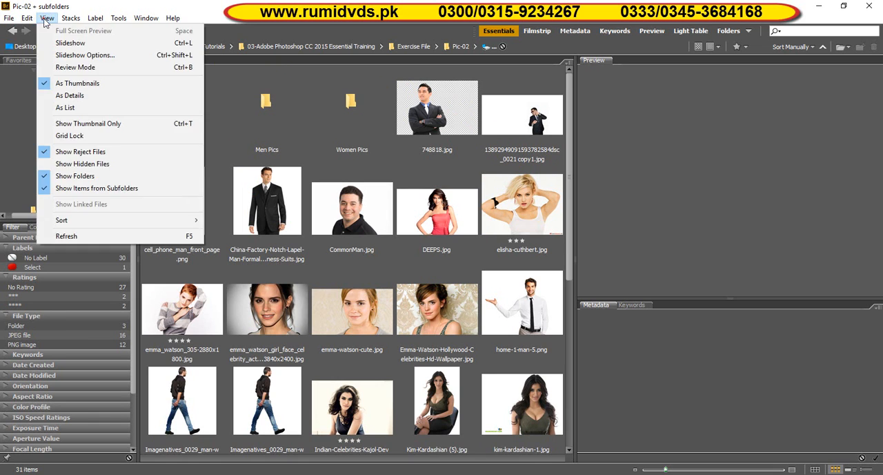
click(62, 189)
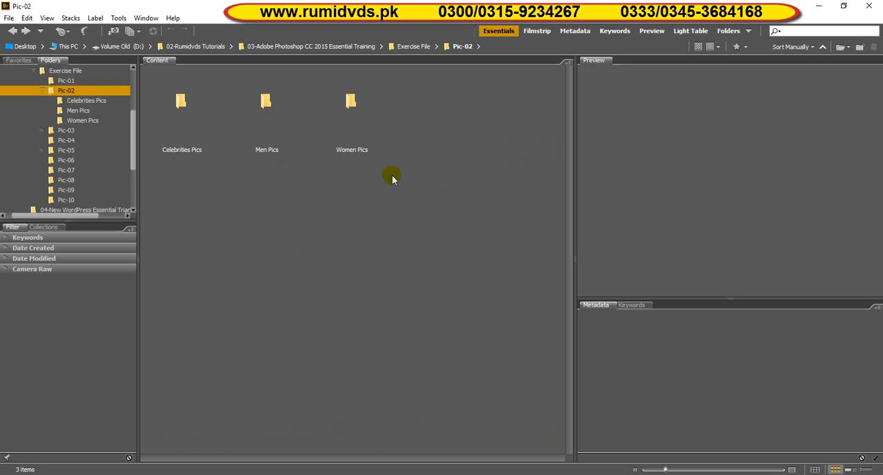
drag(136, 142, 131, 122)
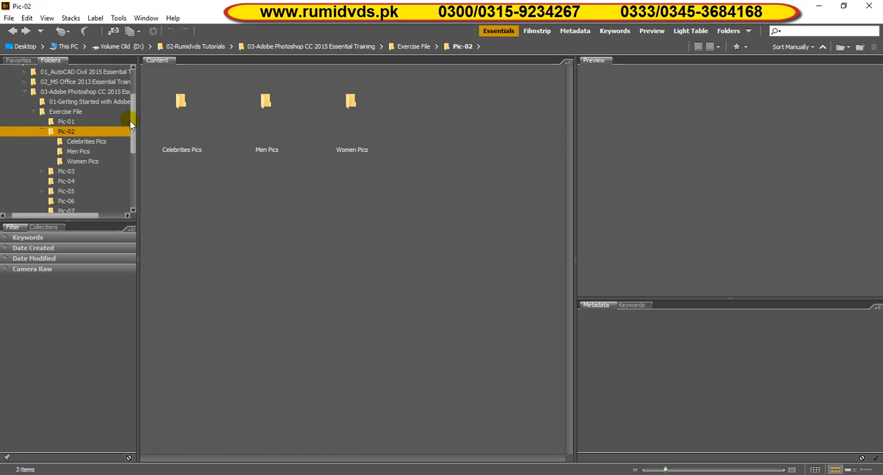
double_click(180, 102)
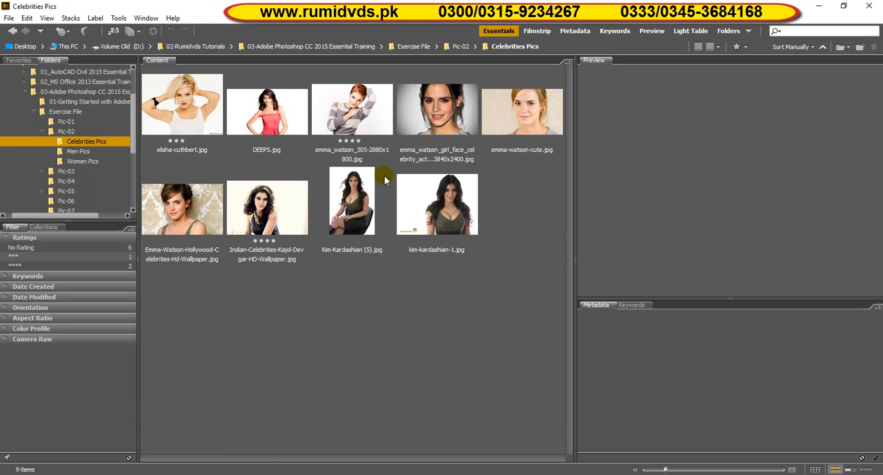
Remove the star rating from elisha-cuthbert.jpg and clear the active filter in the Celebrities Pics folder
click(192, 116)
click(329, 107)
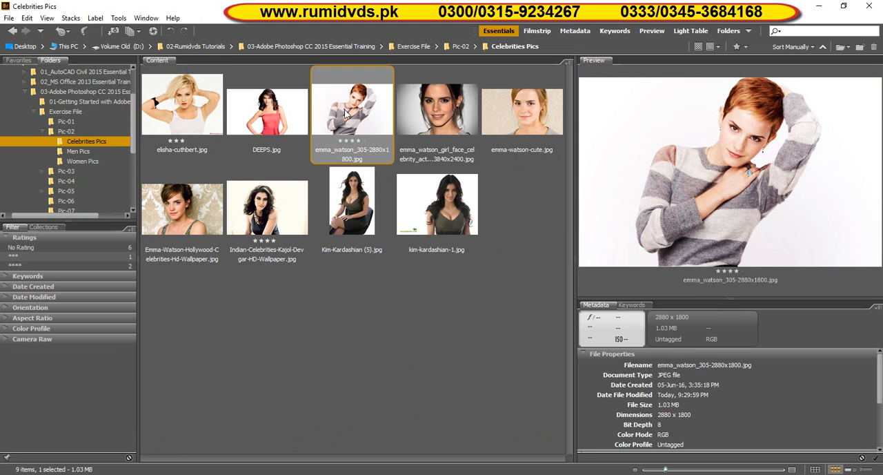
click(181, 104)
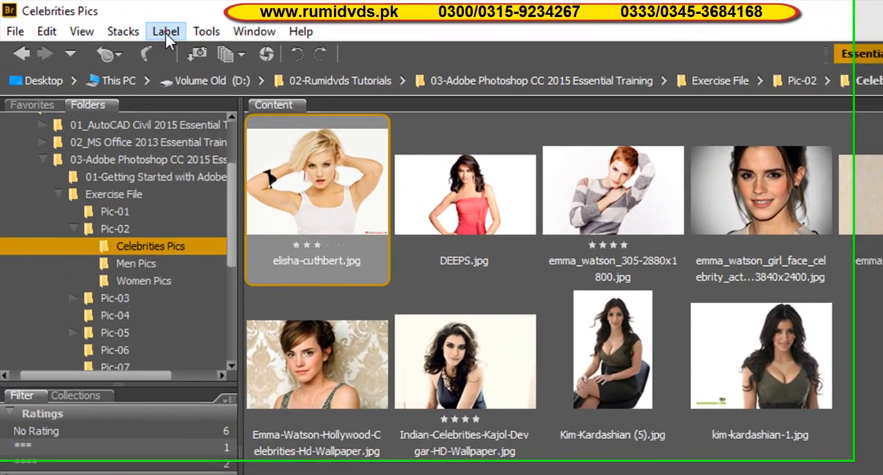
click(166, 33)
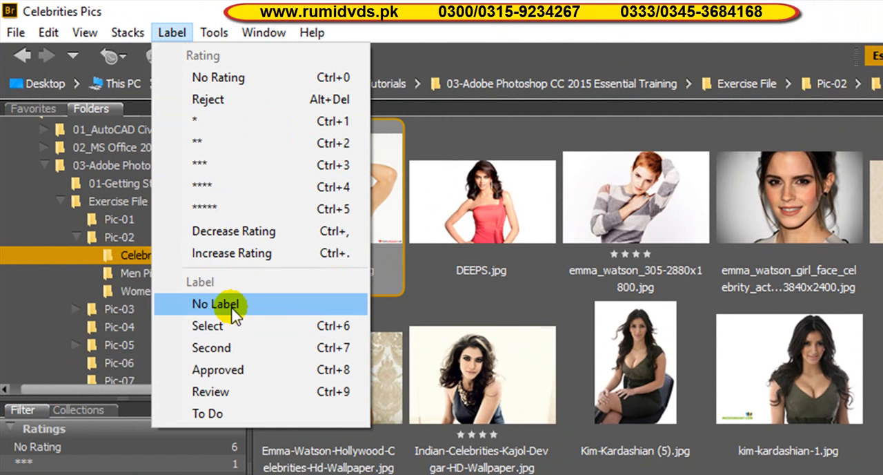
click(222, 78)
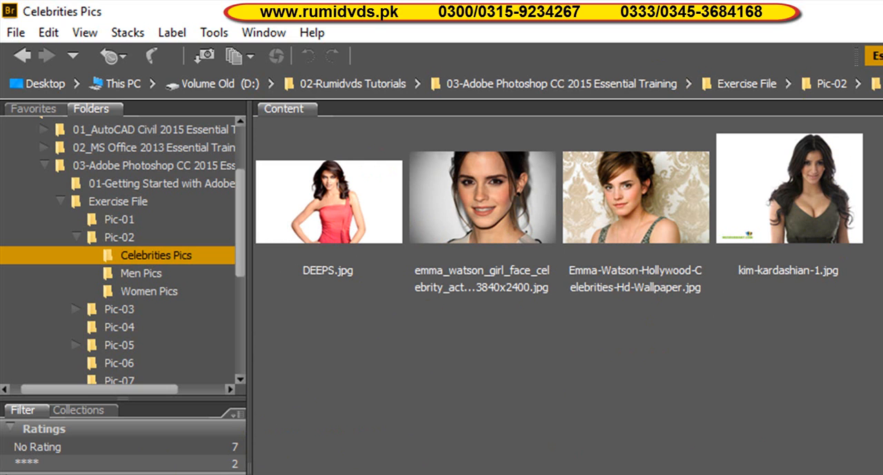
key(ctrl+alt+a)
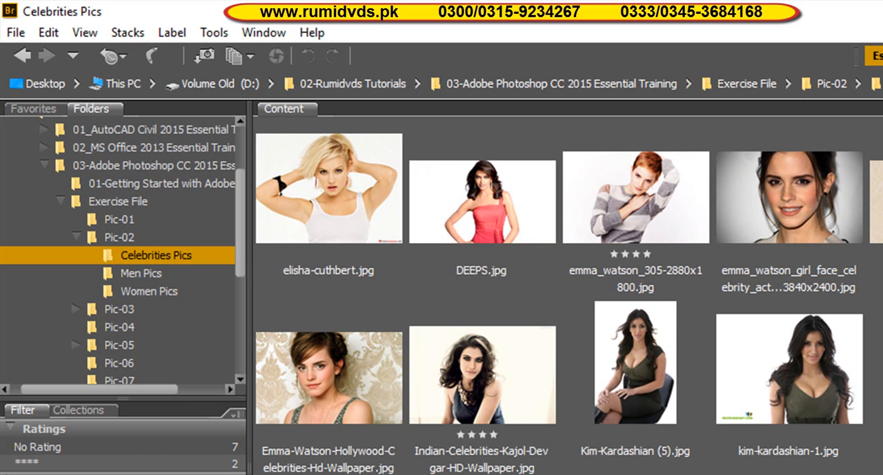